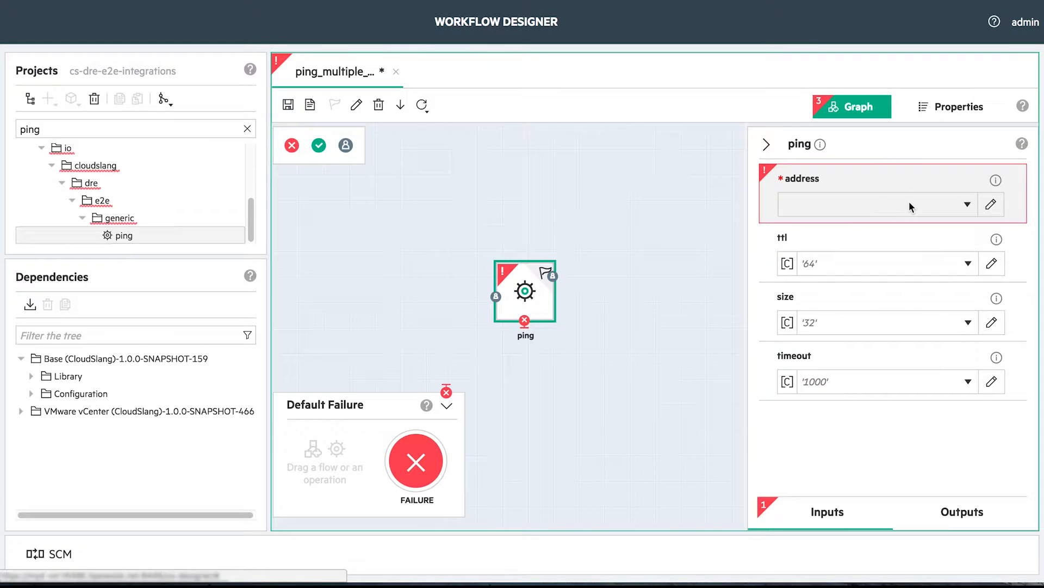
Save the flow and review which outputs the ping step offers before it is looped
key("ctrl+s")
left_click(952, 512)
left_click(785, 187)
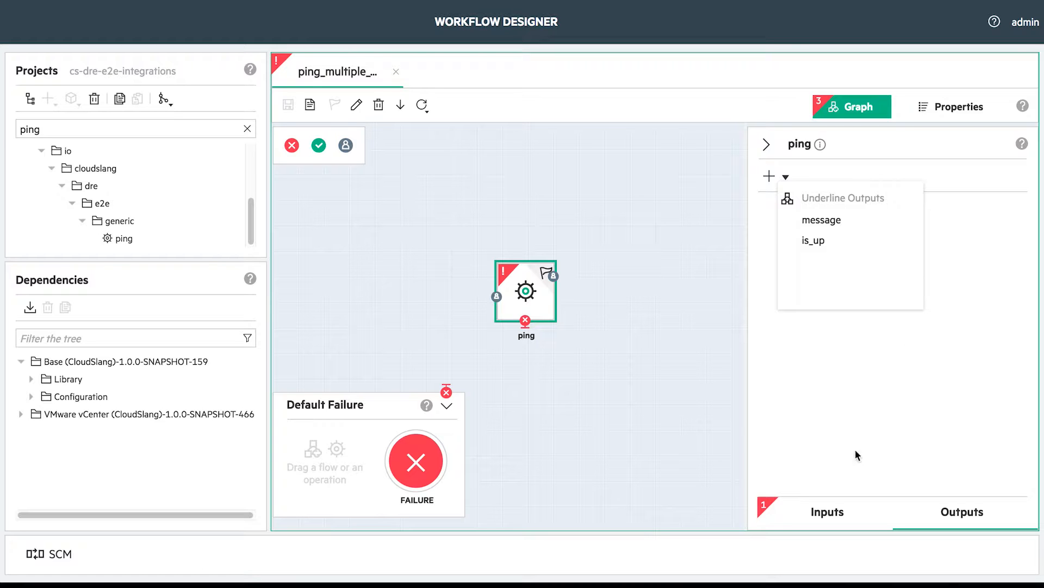
left_click(786, 180)
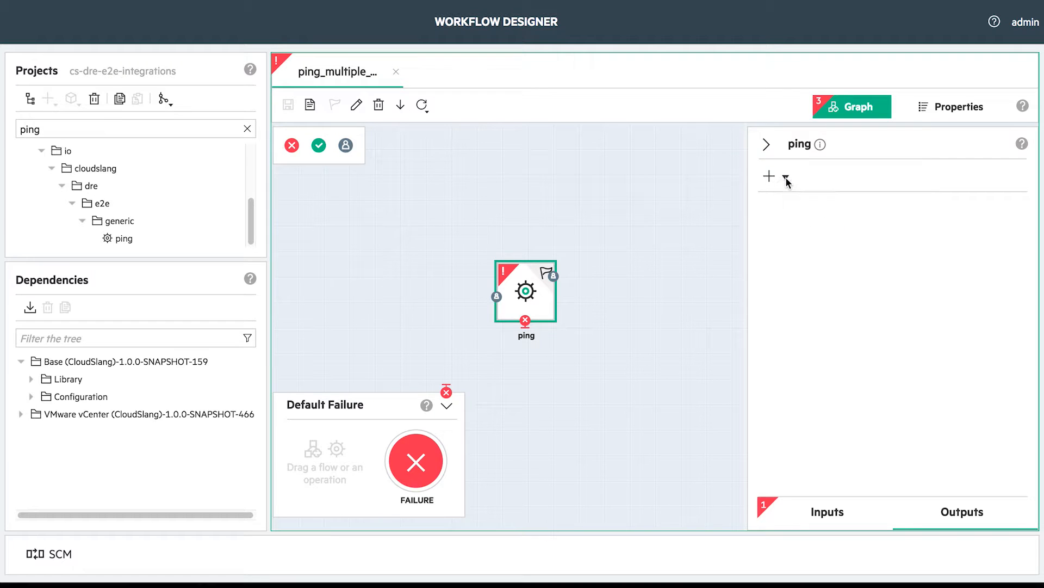
left_click(822, 510)
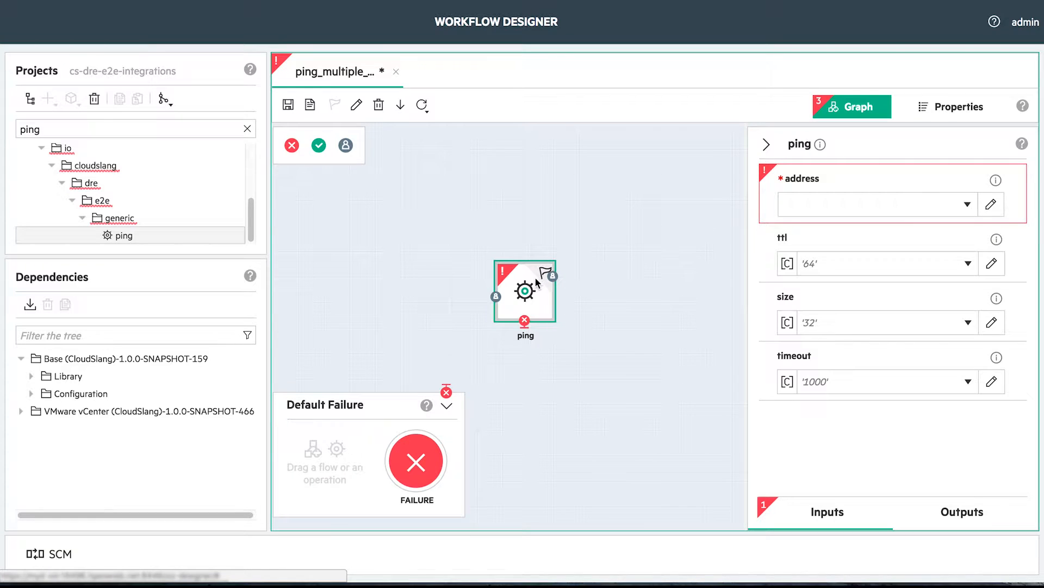
Set the ping step as a parallel loop with ip as its loop variable
left_click(422, 105)
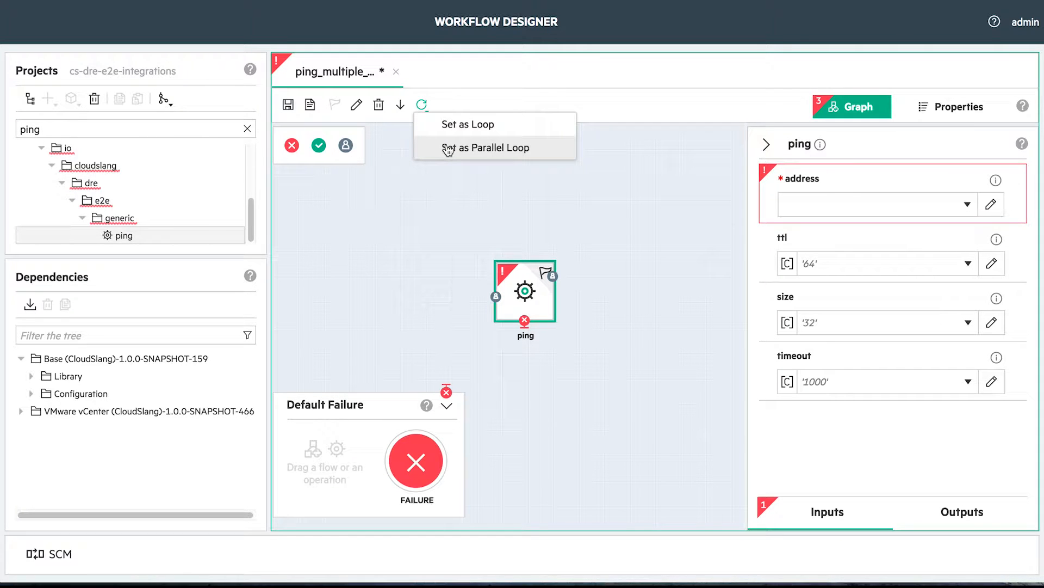
left_click(447, 148)
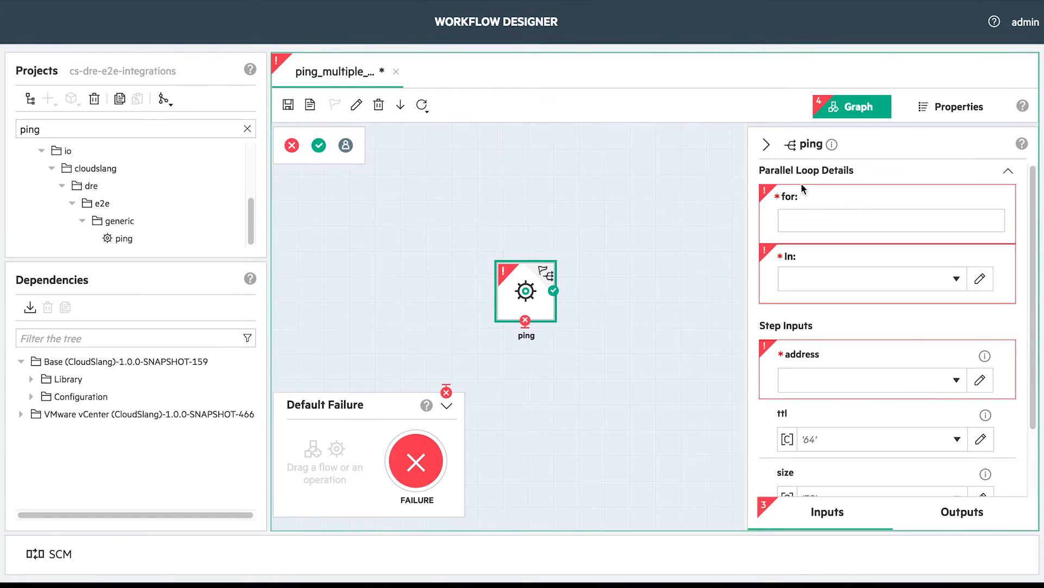
left_click(813, 220)
type("X")
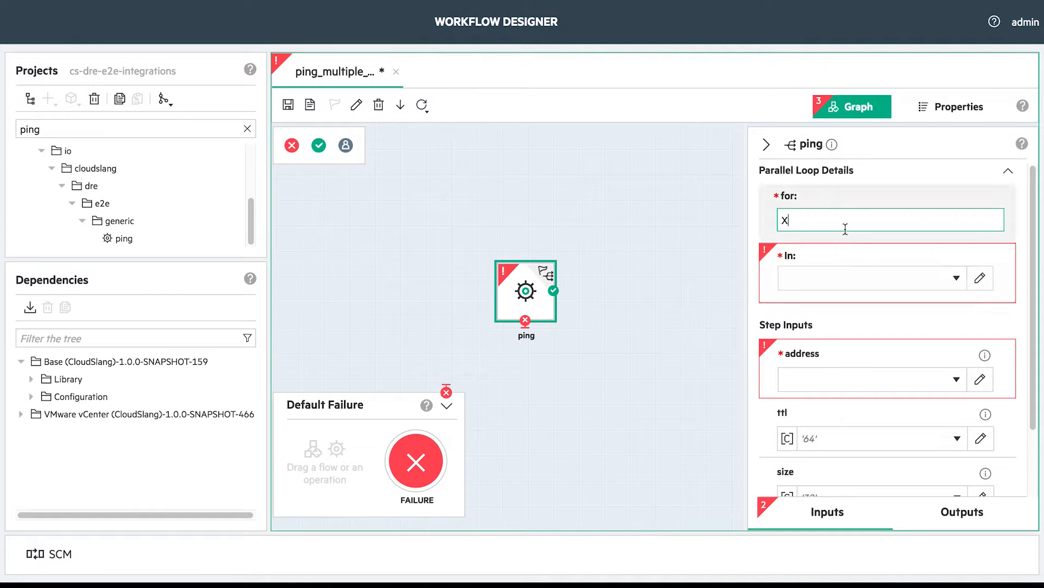
key("BackSpace")
type("ip")
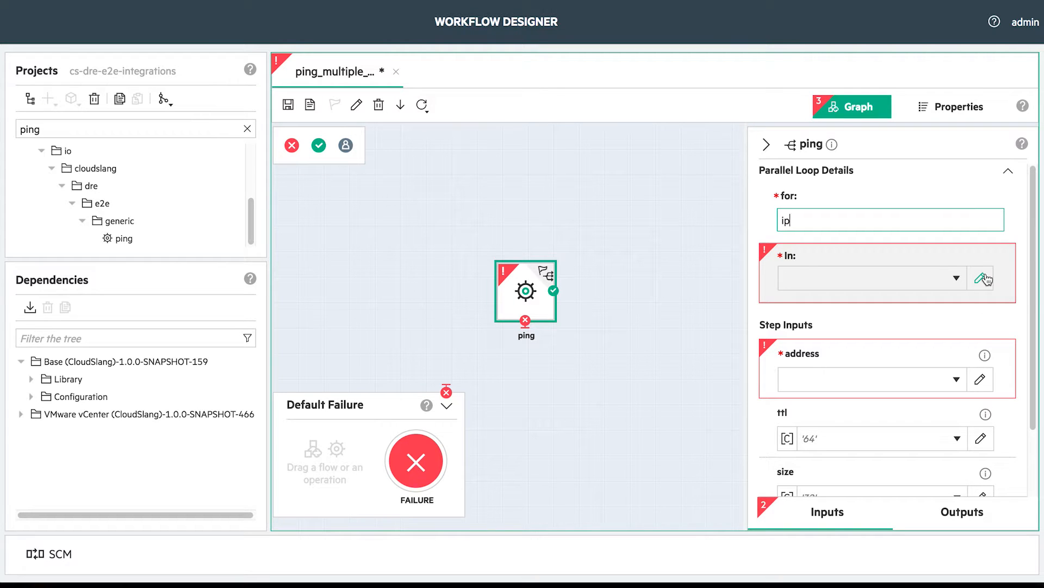
Set the loop's In expression to a list of machine addresses that includes '192.168.1.2' and 'localhost'
left_click(986, 279)
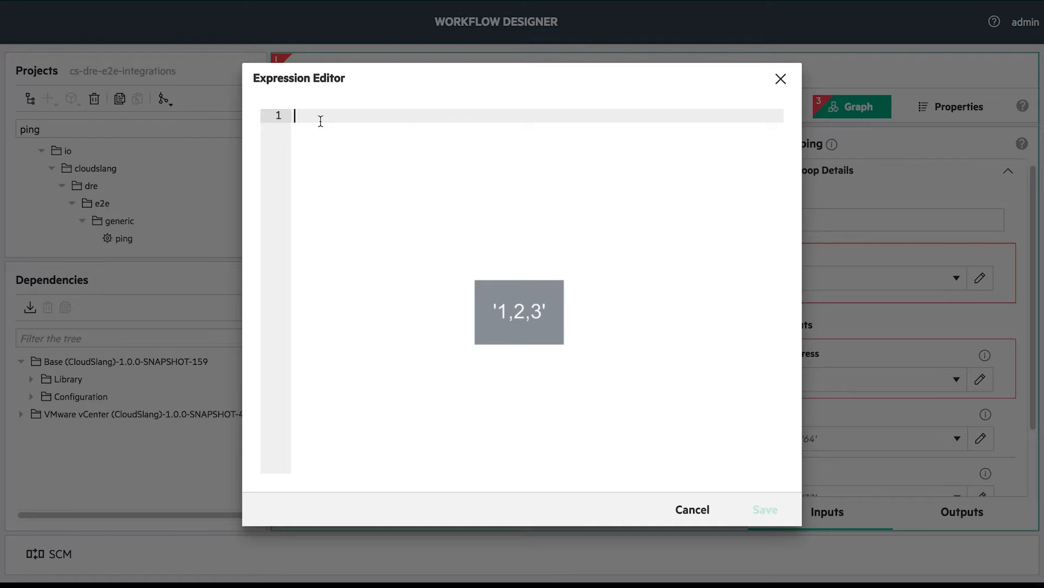
key("ctrl+v")
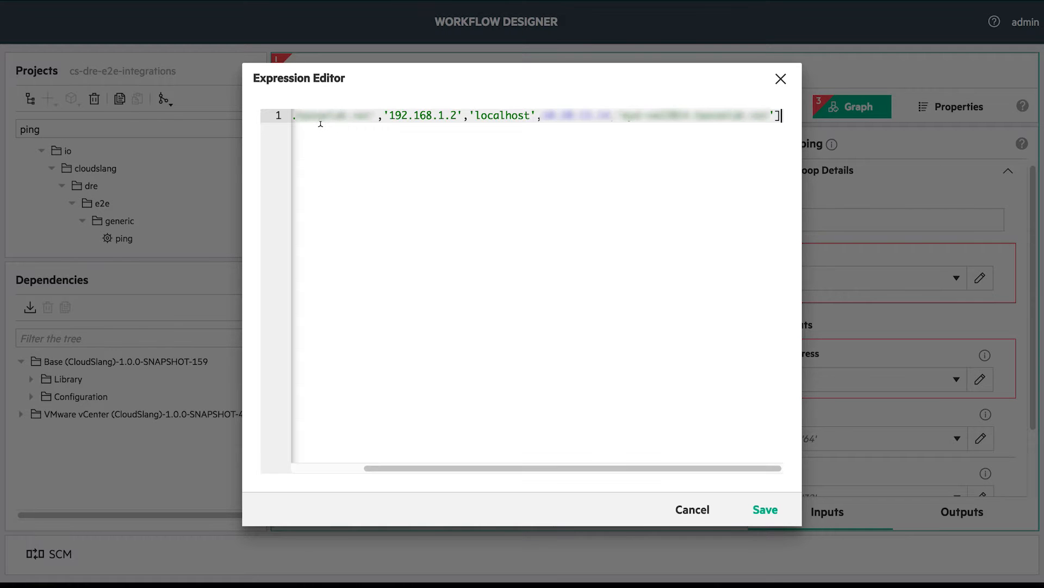
left_click(766, 509)
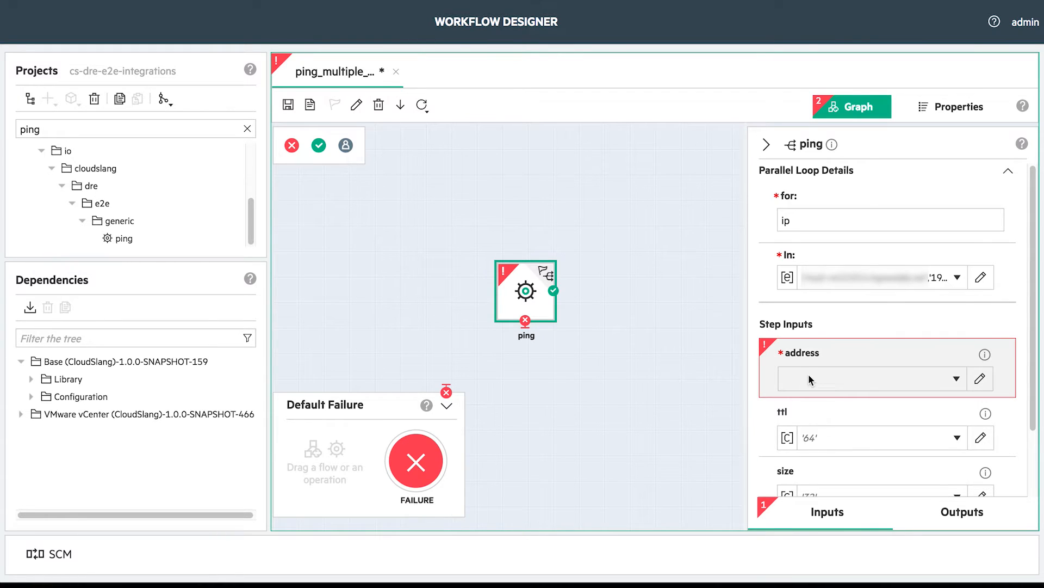
Assign the ip flow variable to the ping step's address input and save the flow
left_click(955, 379)
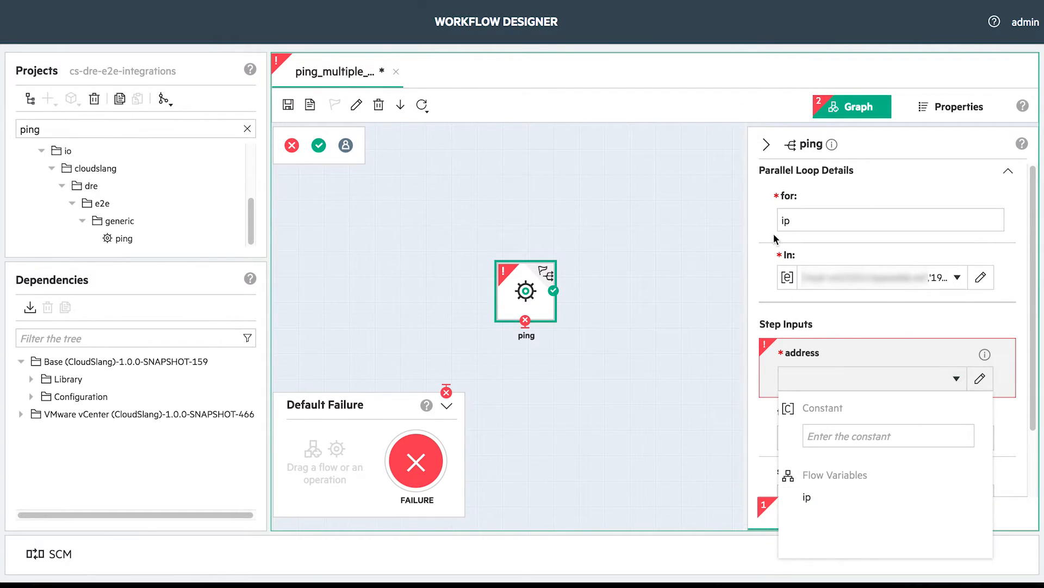
left_click(806, 497)
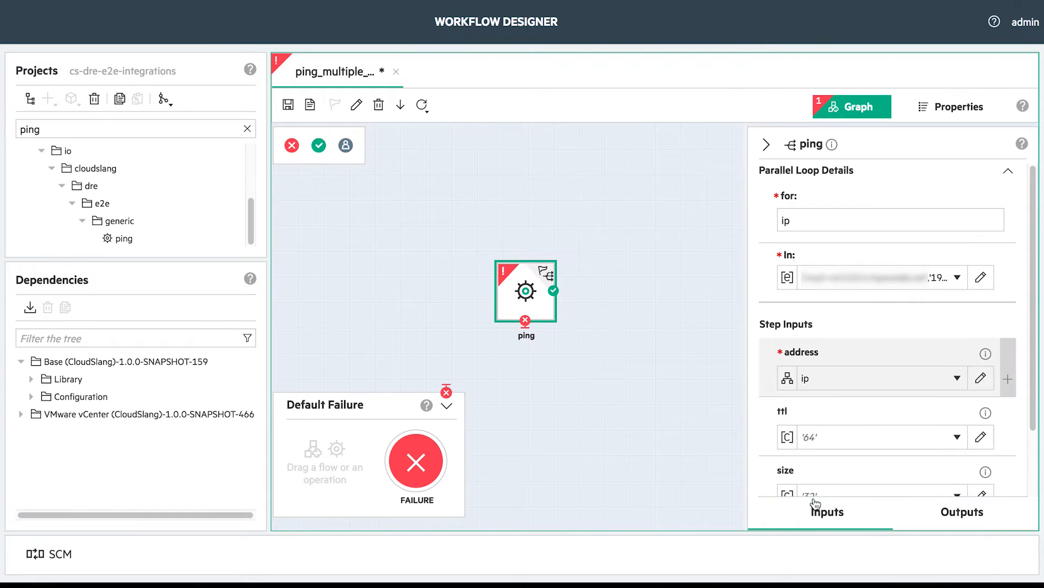
key("ctrl+s")
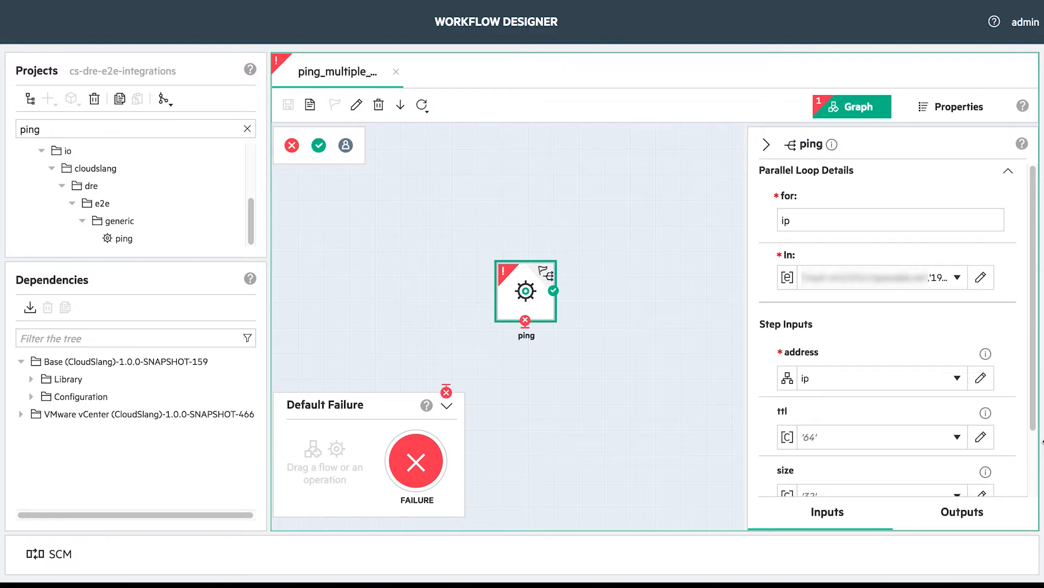
Add the message_list output to the ping step and review its value expression without changing it
left_click(945, 519)
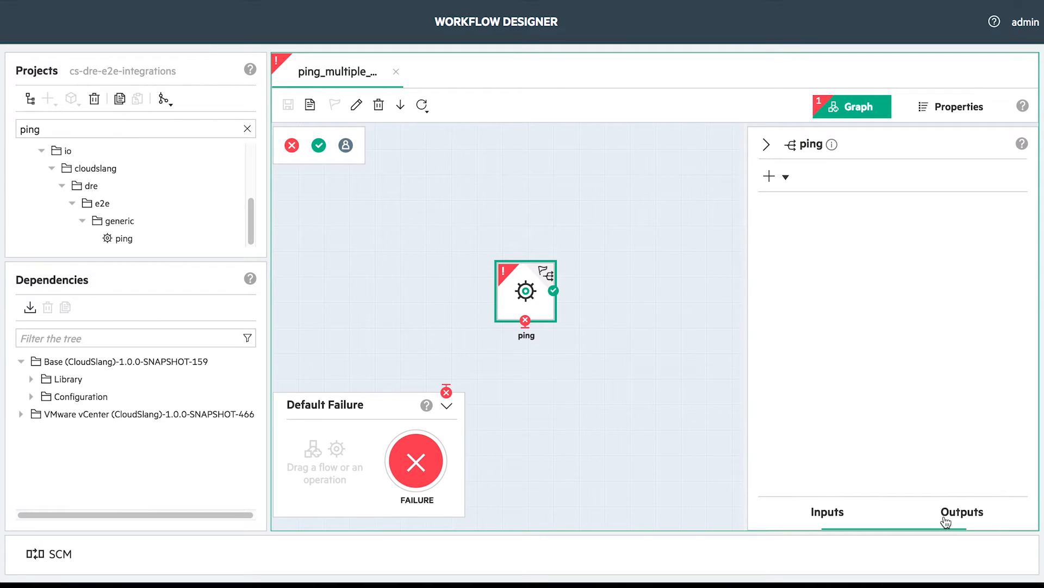
left_click(787, 177)
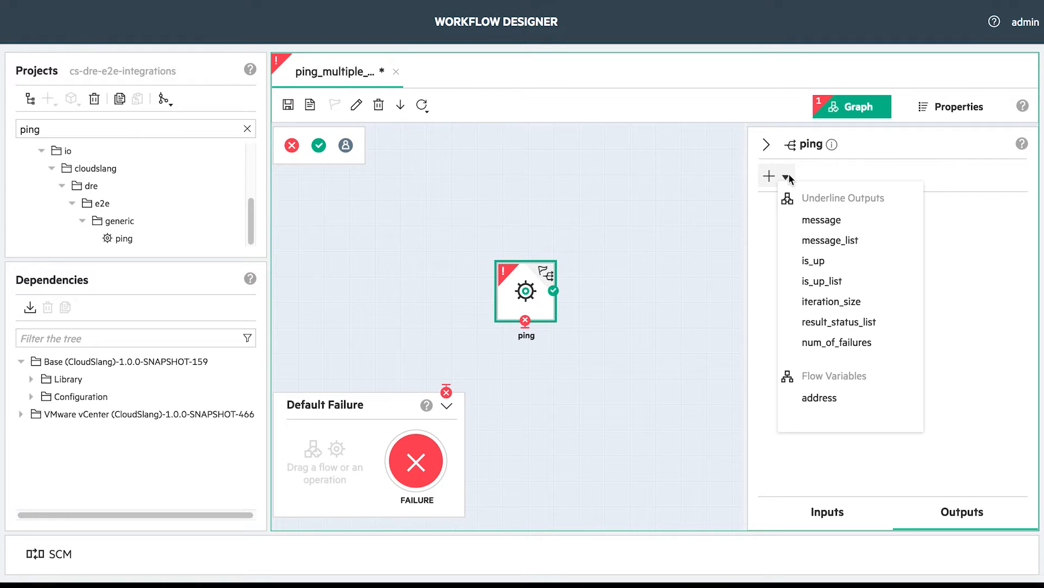
left_click(812, 246)
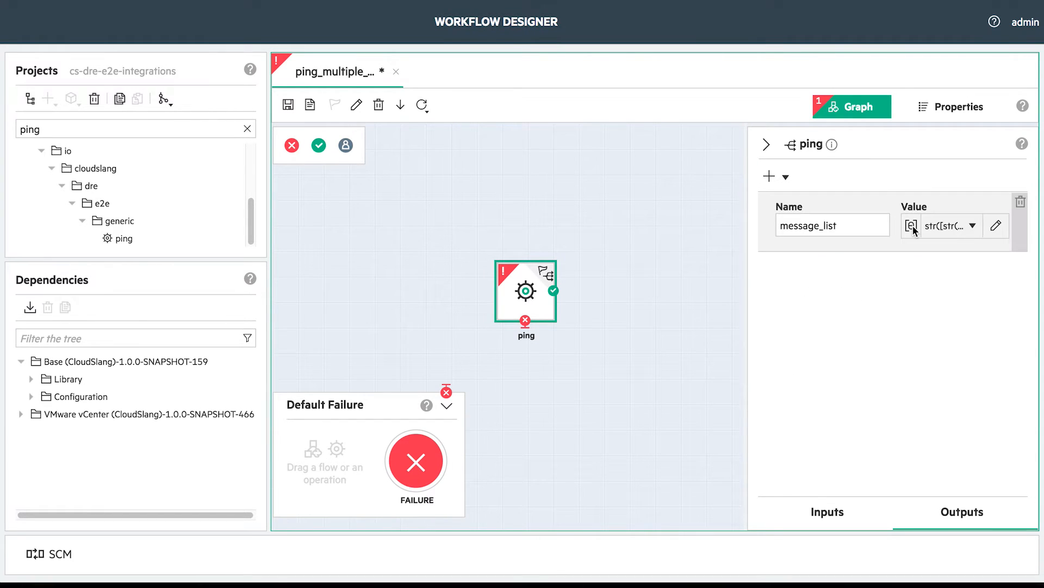
left_click(996, 227)
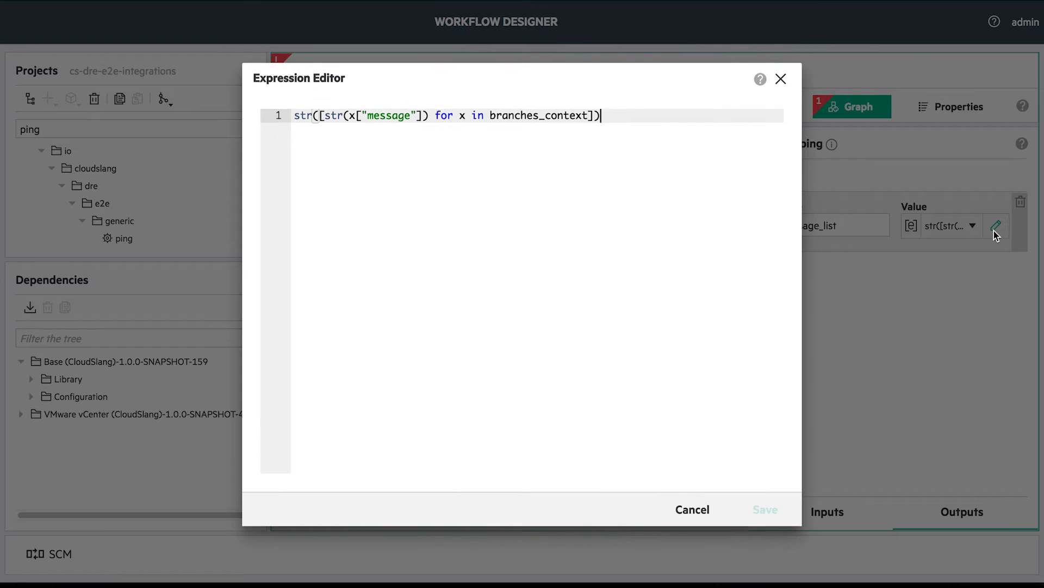
left_click(690, 511)
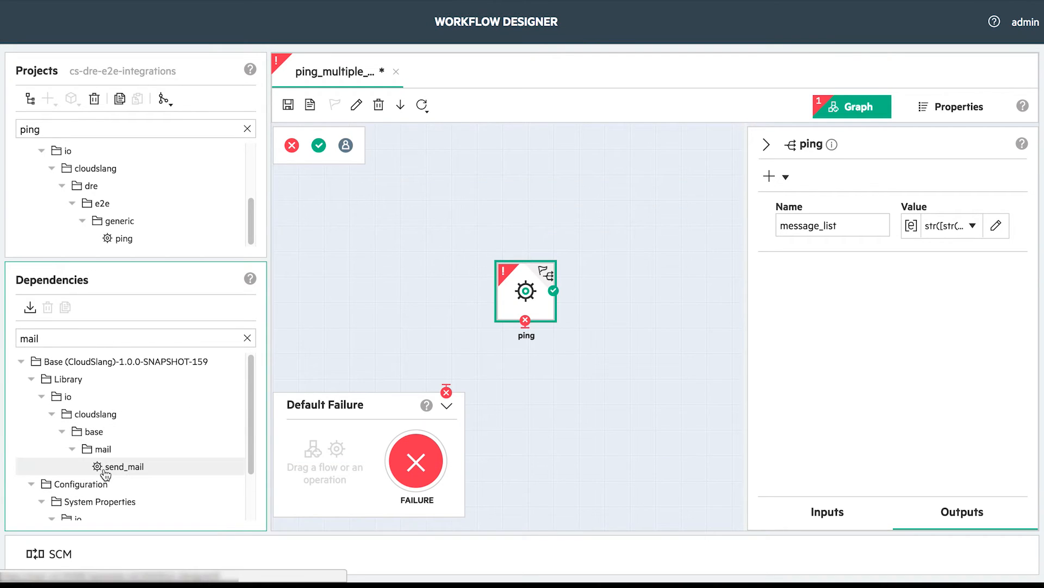
Add the send_mail operation after ping, connected through ping's success result, and set its body to the message_list flow variable
left_click_drag(112, 467, 653, 293)
left_click_drag(555, 289, 639, 291)
left_click(640, 291)
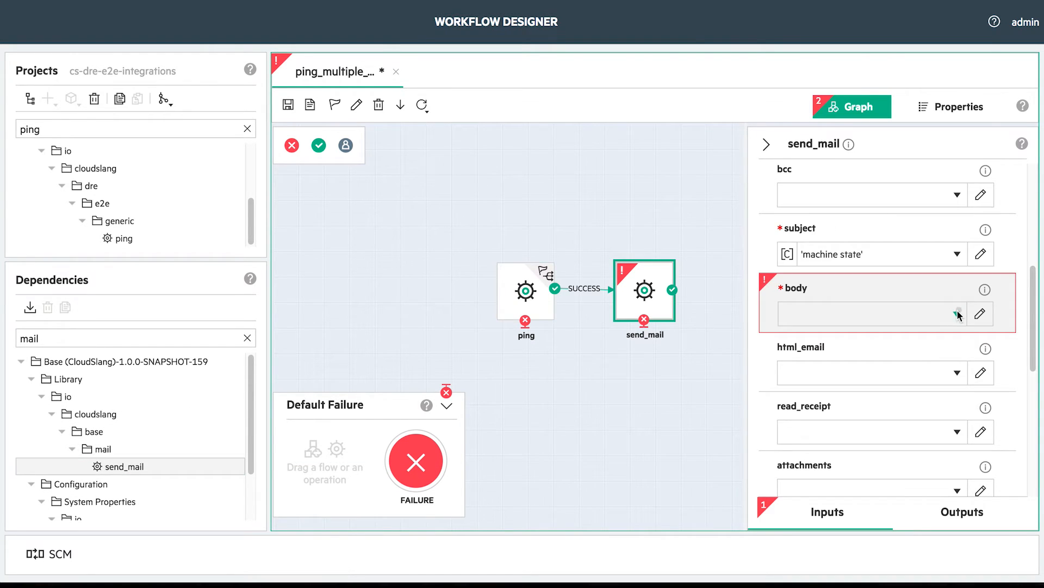
left_click(957, 314)
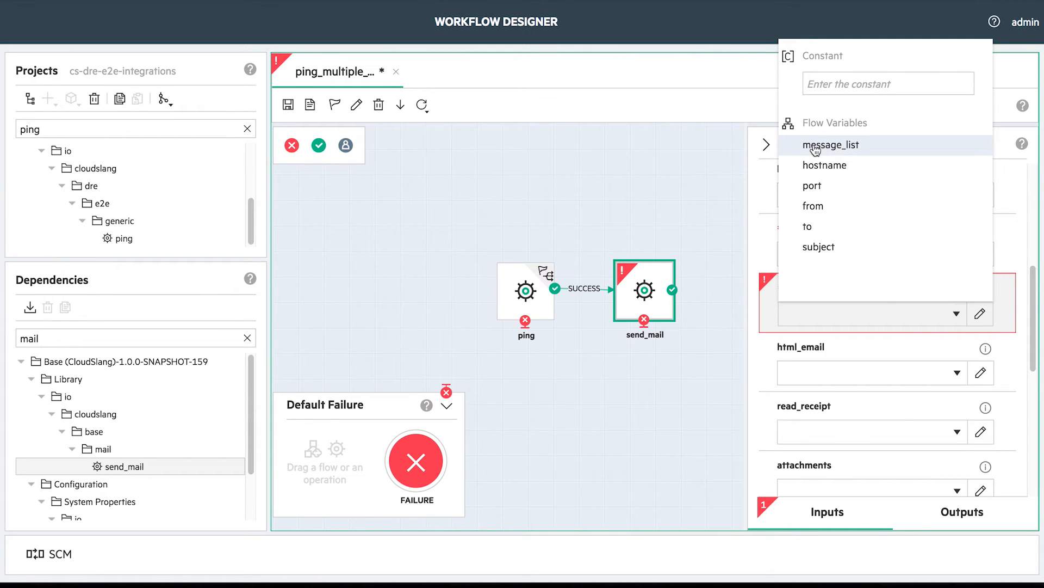
left_click(855, 148)
Add a SUCCESS end result connected to send_mail's success response and save the flow
left_click_drag(319, 145, 723, 298)
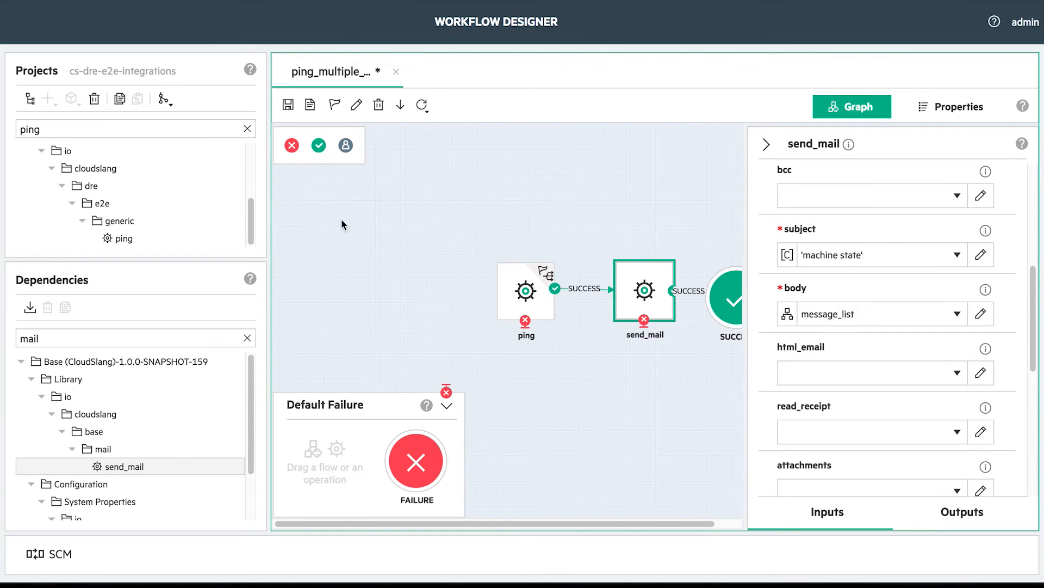
left_click(289, 105)
left_click(342, 185)
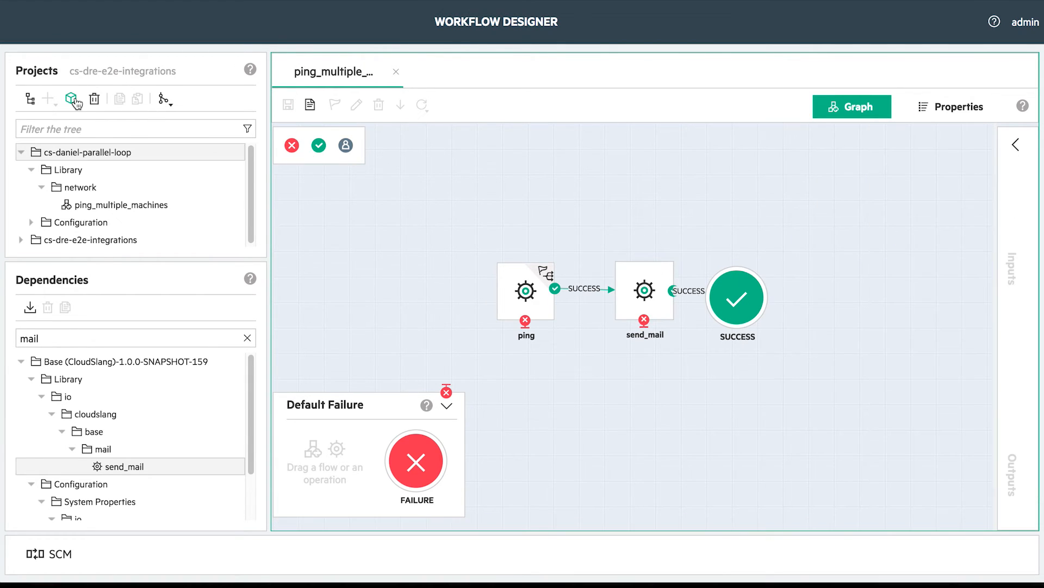
Deploy the parallel-loop project to OO Central as a content pack with version 1.0.0
left_click(71, 98)
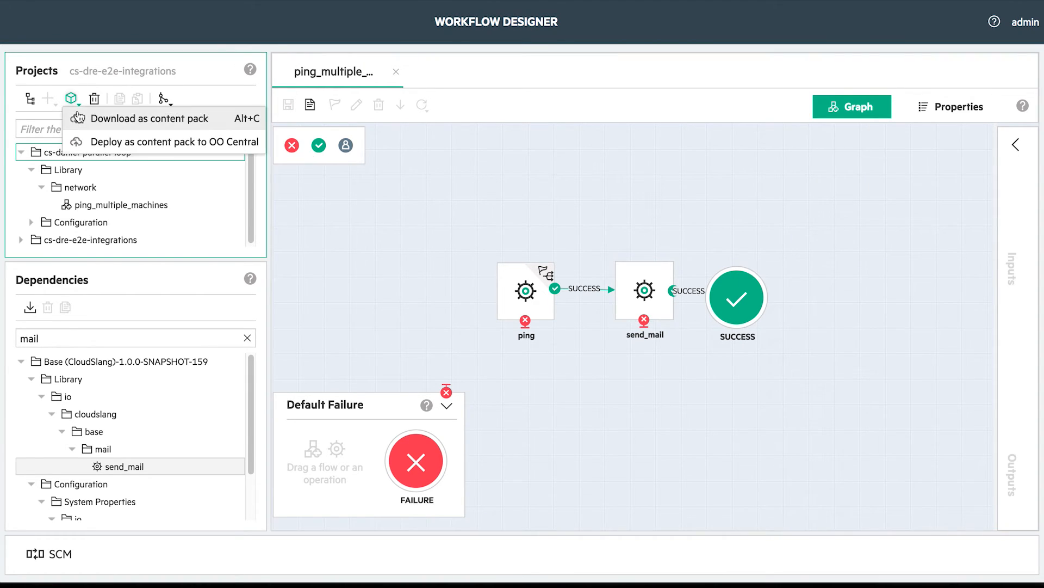
left_click(114, 143)
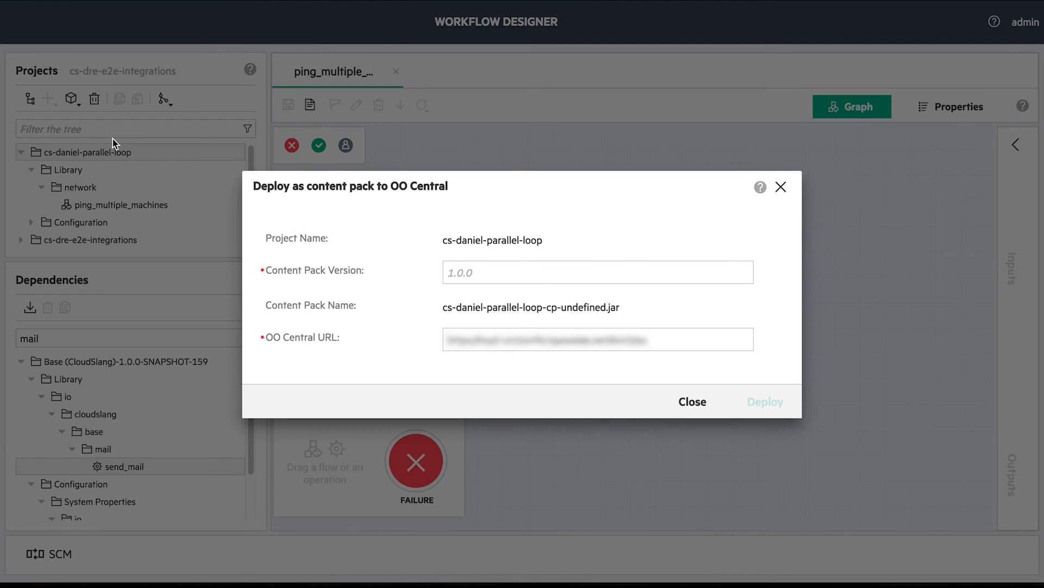
left_click(467, 275)
type("1.0.0")
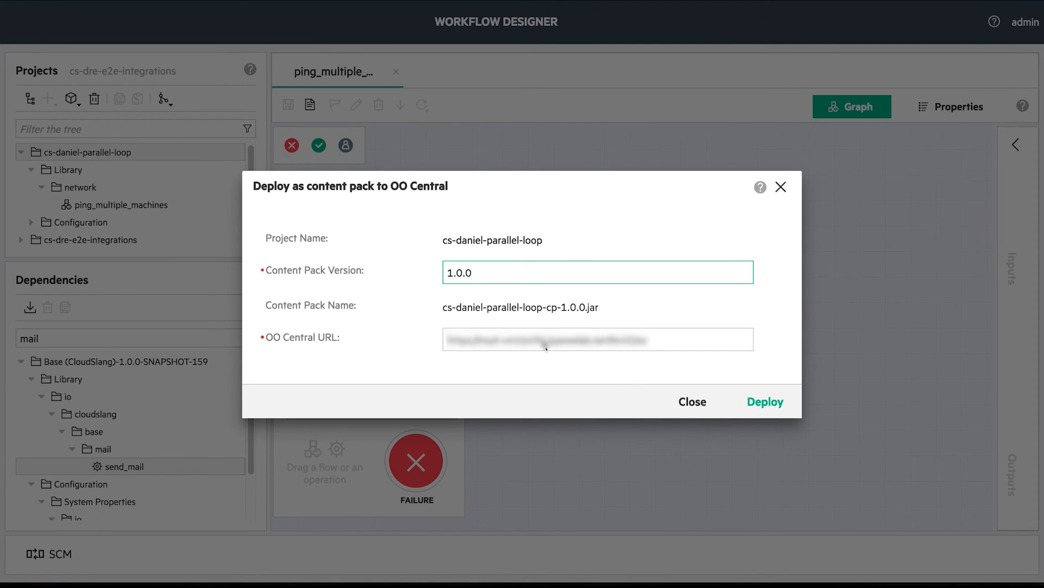
left_click(778, 409)
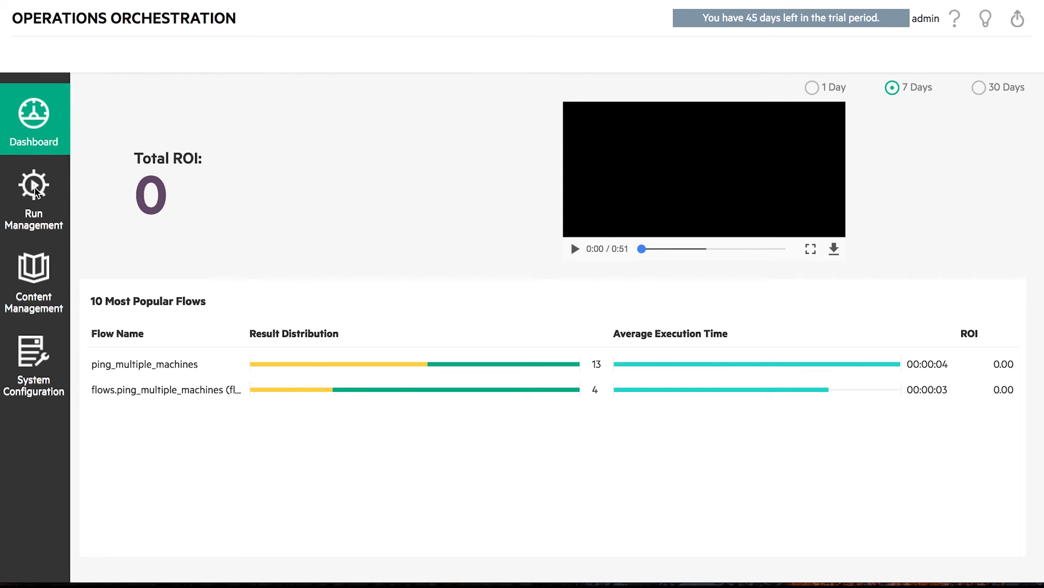
Switch to Operations Orchestration Central and run the ping_multiple_machines flow from the network library folder
left_click(36, 208)
left_click(115, 261)
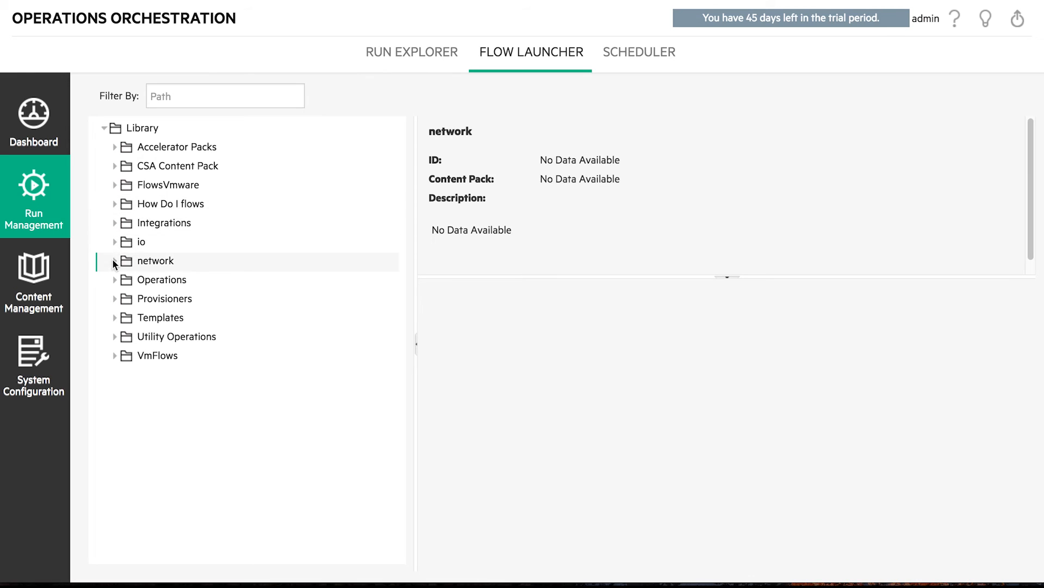
left_click(136, 279)
left_click(990, 556)
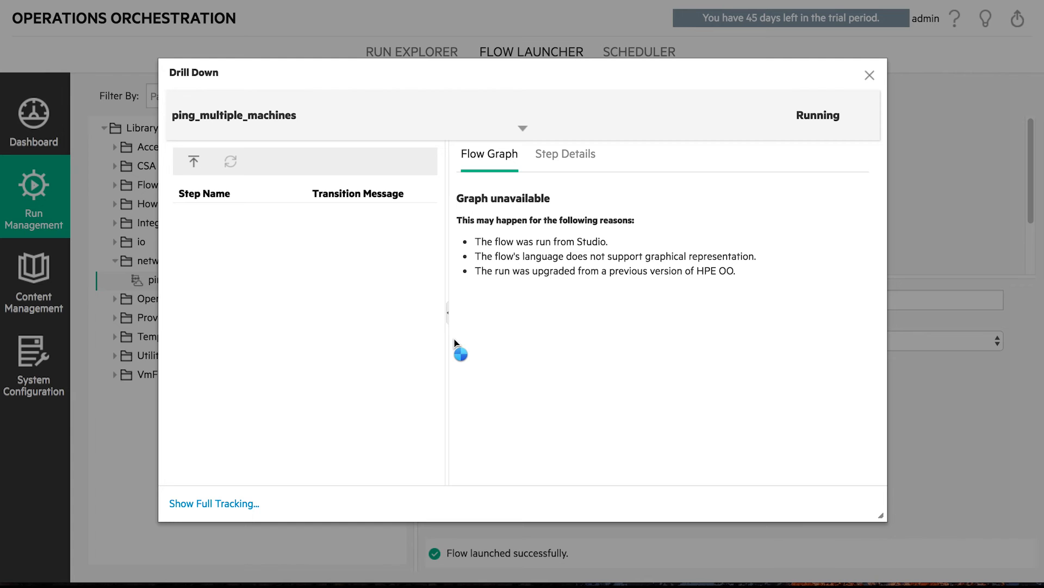